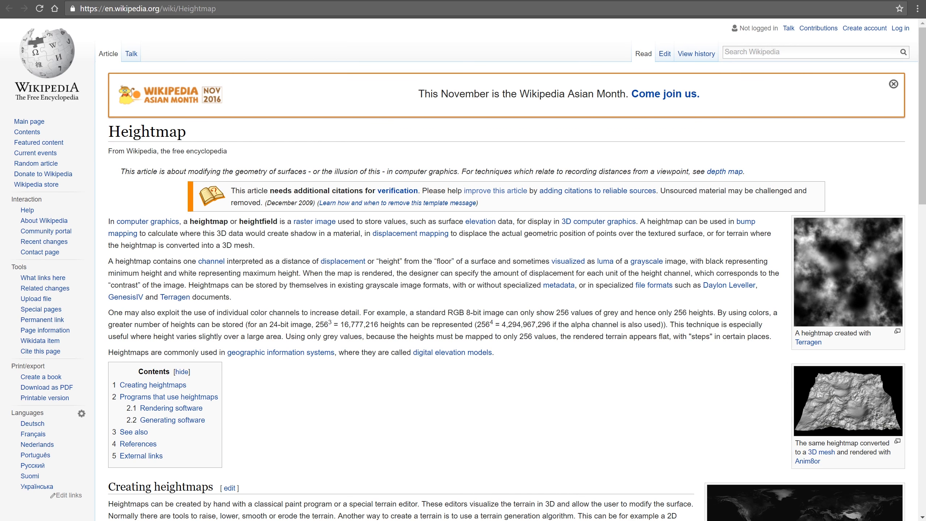
# Open the Terragen heightmap image from the Wikipedia Heightmap article as a standalone full-size image
pyautogui.click(849, 272)
pyautogui.click(460, 247)
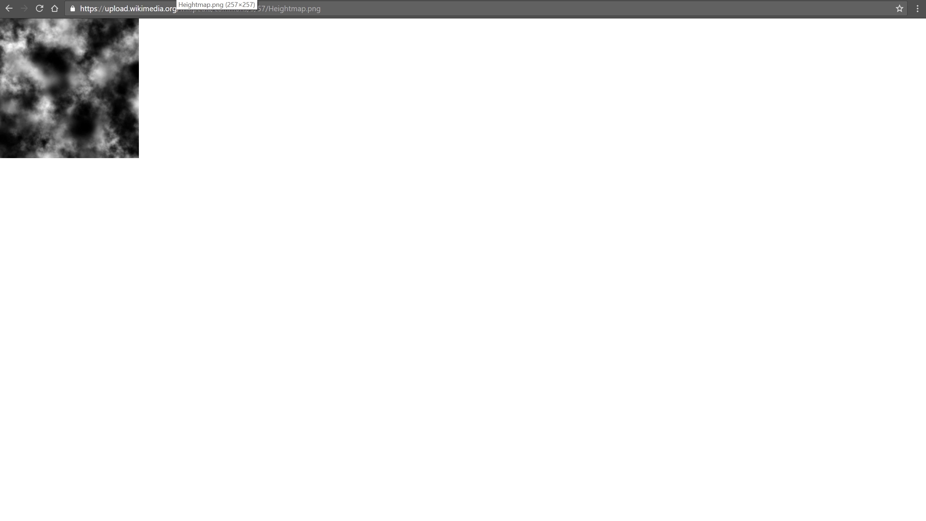
# Switch to the Transport Fever Mods Map Creation Tool and load Heightmap.png from the desktop as a new heightmap
pyautogui.hotkey('ctrl', 'Tab')
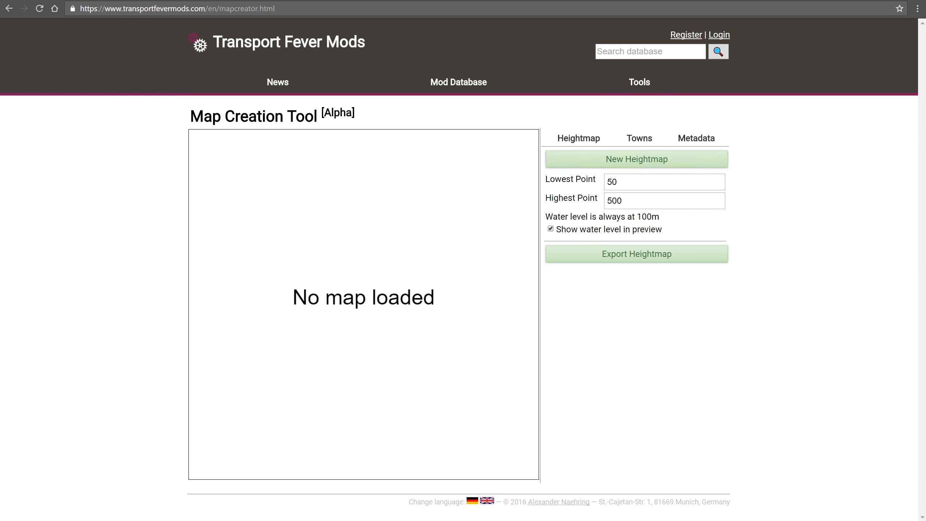
pyautogui.click(637, 159)
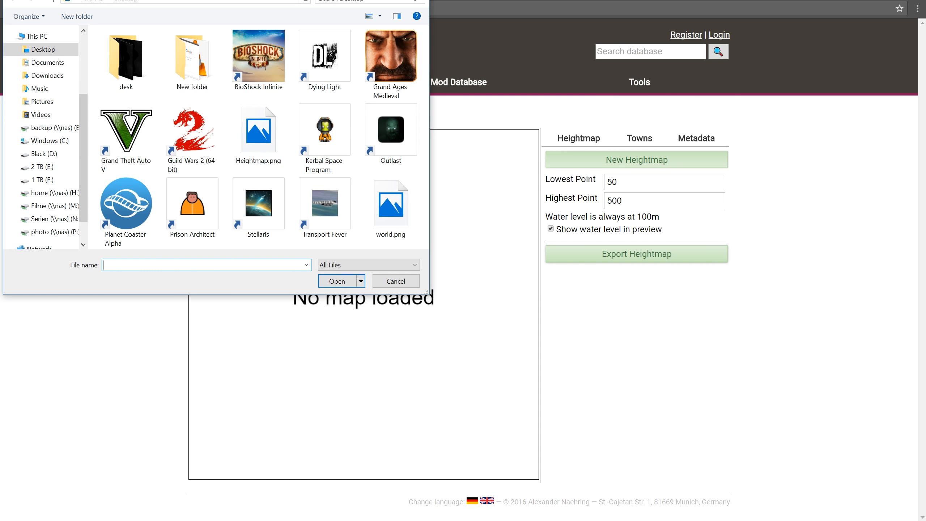
pyautogui.doubleClick(258, 130)
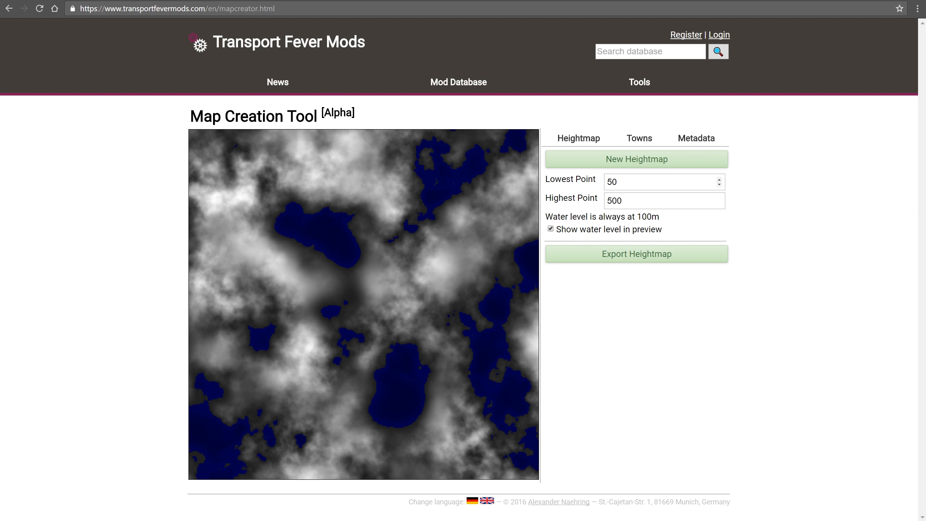
# Set the heightmap's lowest point to 120 to try terrain entirely above the water level
pyautogui.moveTo(628, 182); pyautogui.dragTo(605, 182)
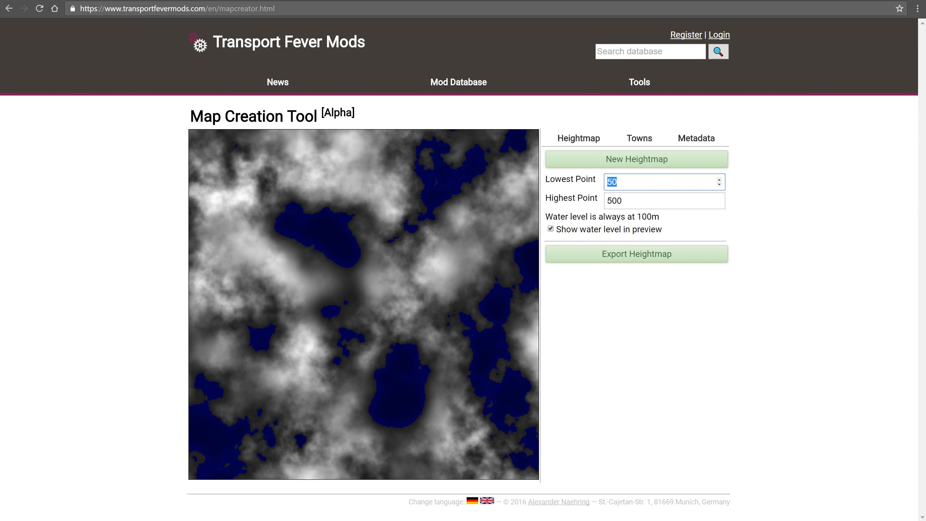
pyautogui.write('120')
pyautogui.click(627, 201)
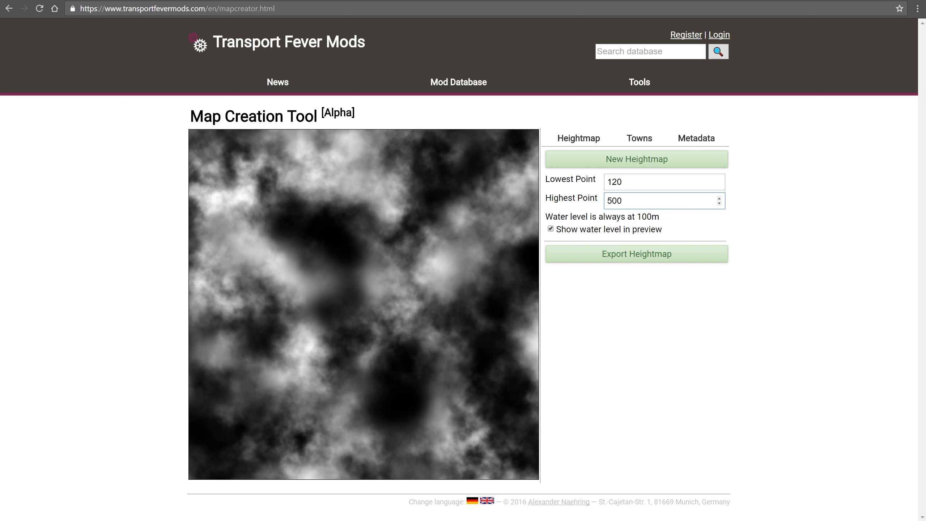
# Set the heightmap's lowest point to 50 and its highest point to 80 to try fully submerged terrain
pyautogui.hotkey('shift', 'Tab')
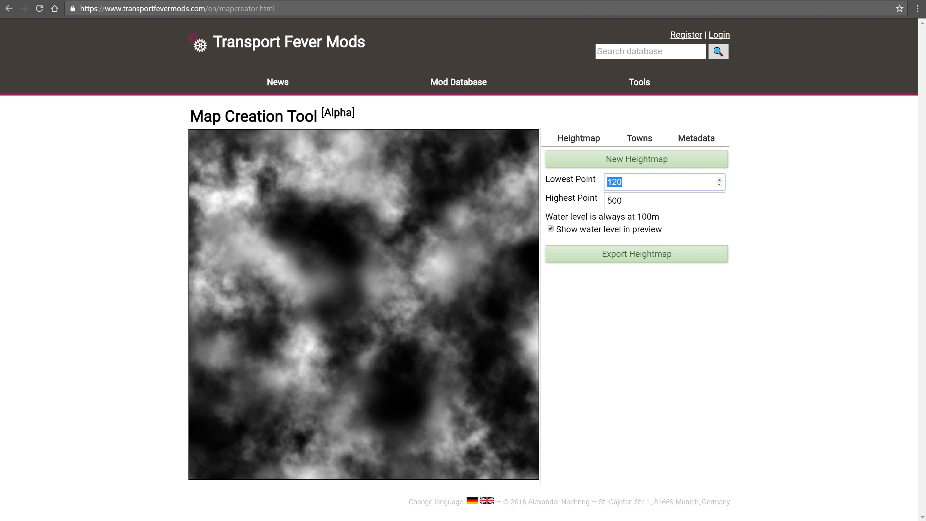
pyautogui.write('50')
pyautogui.press('Tab')
pyautogui.write('80')
# Try a highest point of 150 and a lowest point of 75 for the heightmap
pyautogui.click(624, 182)
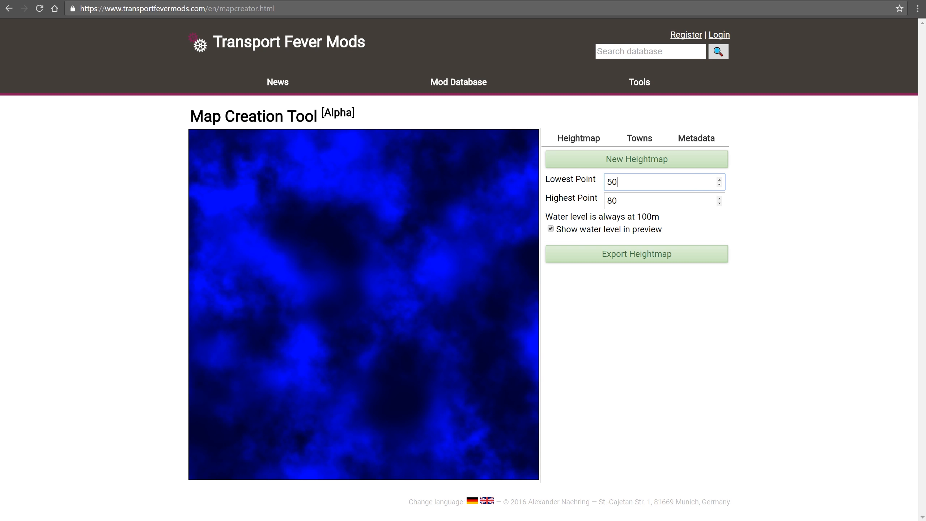
pyautogui.press('Tab')
pyautogui.write('150')
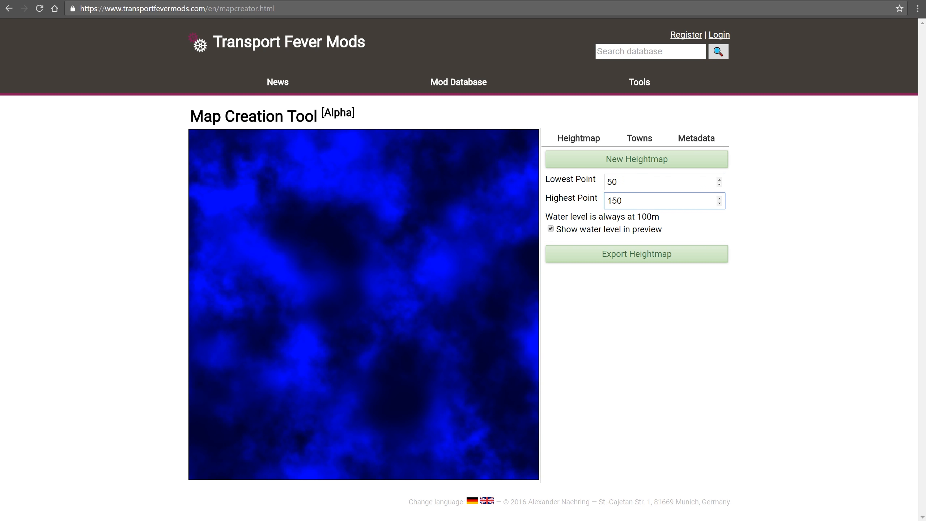
pyautogui.click(624, 182)
pyautogui.doubleClick(613, 182)
pyautogui.write('75')
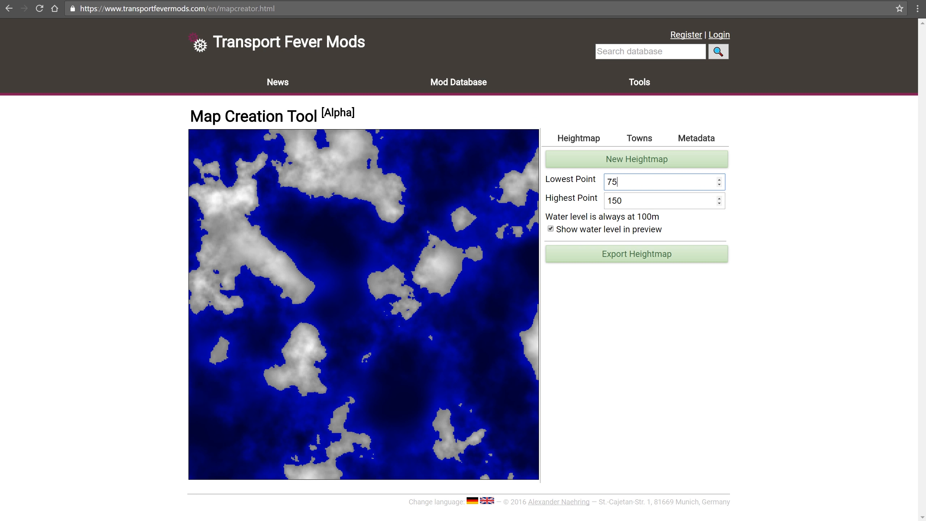
# Set the heightmap's lowest point to 80 and its highest point to 200, and apply them to the preview
pyautogui.click(628, 201)
pyautogui.hotkey('shift', 'Tab')
pyautogui.write('80')
pyautogui.press('Tab')
pyautogui.write('200')
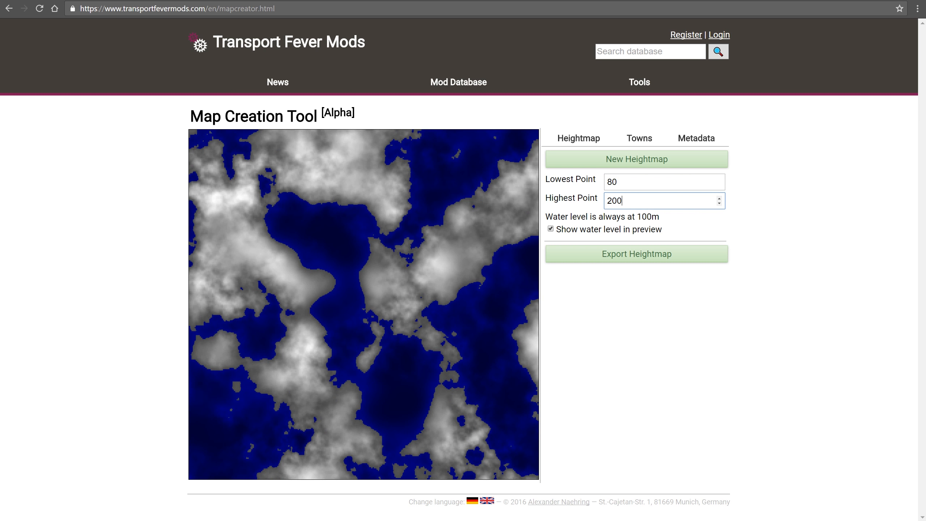
pyautogui.click(625, 182)
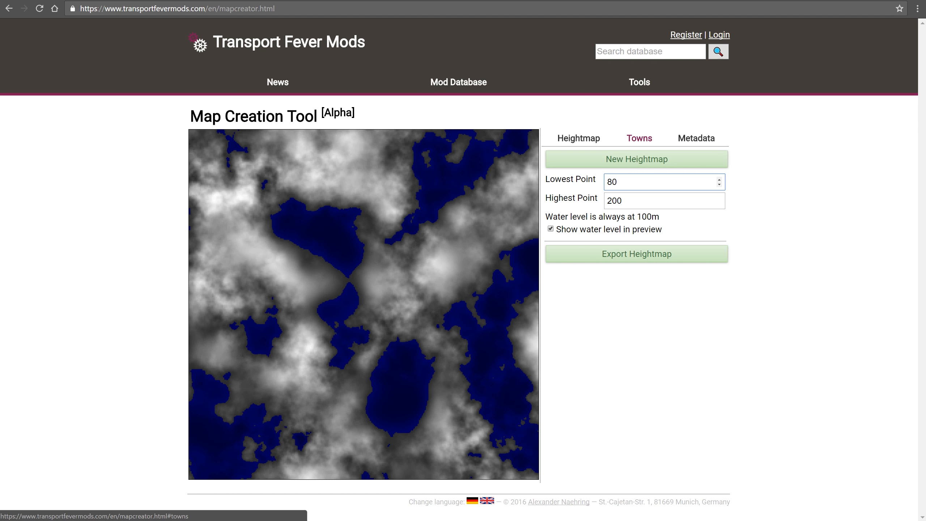
# Create a town named Berlin at the largest size on the bright land in the eastern half of the map
pyautogui.click(640, 138)
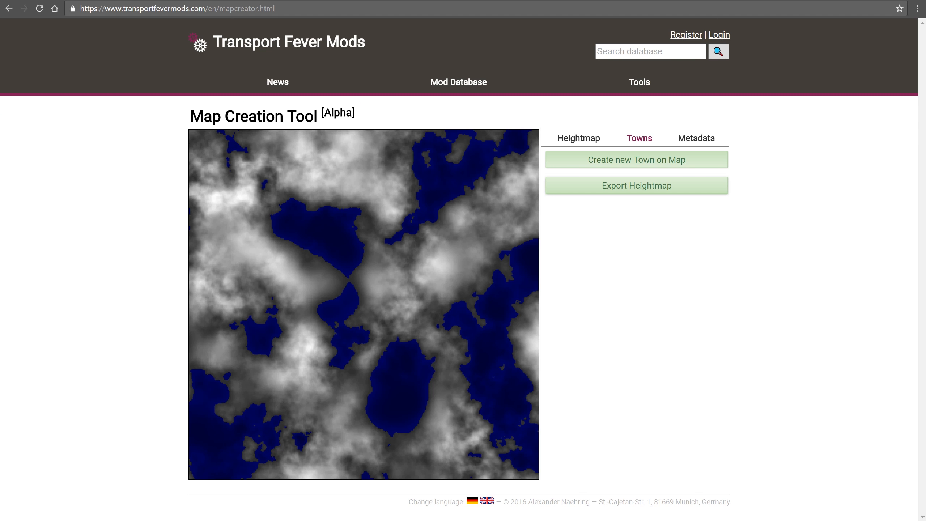
pyautogui.click(637, 159)
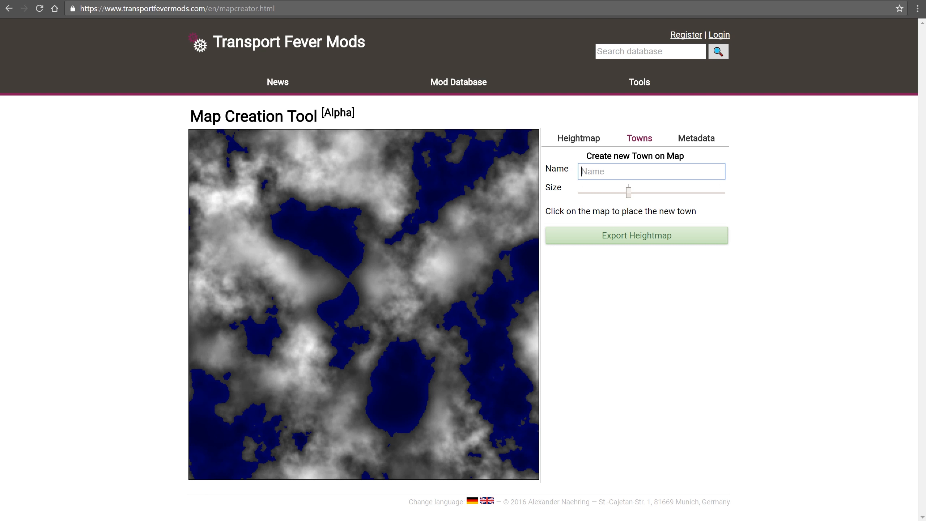
pyautogui.write('Berlin')
pyautogui.click(721, 192)
pyautogui.click(656, 236)
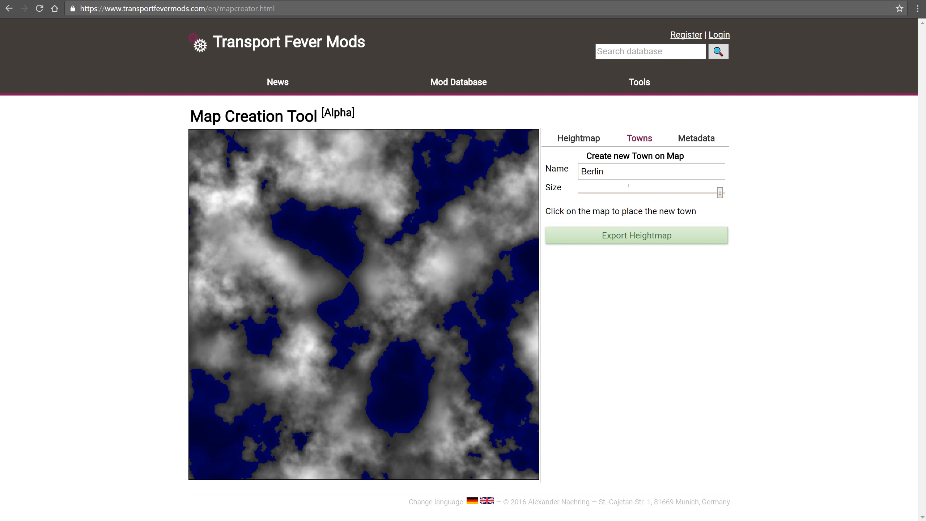
pyautogui.click(449, 259)
# Create a town named Munich at the largest size near the map's western edge
pyautogui.click(637, 159)
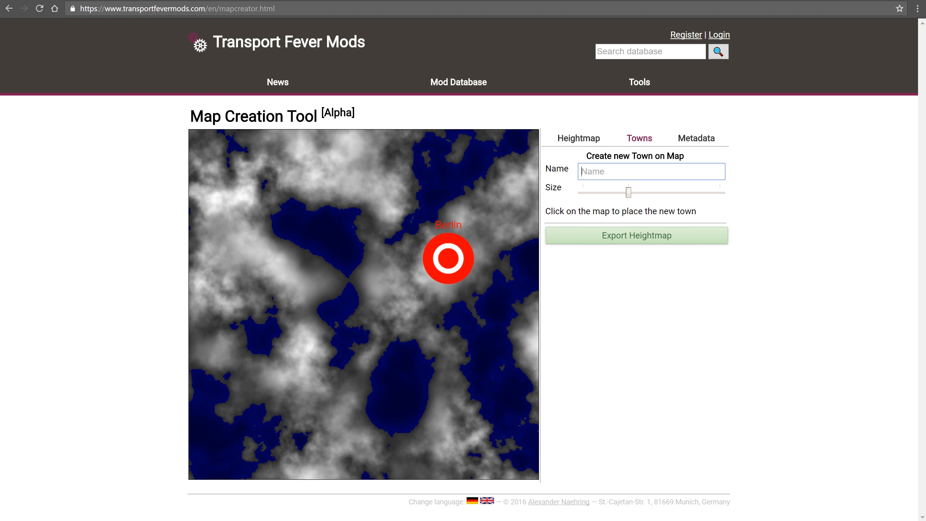
pyautogui.write('Munich')
pyautogui.click(720, 193)
pyautogui.click(224, 236)
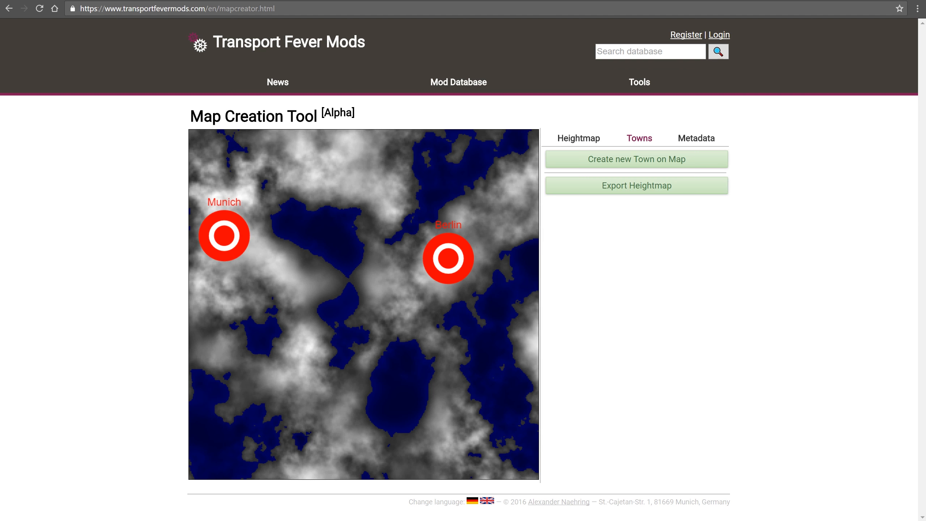
# Create a town named Krefeld at the default size on the land west of the large southern lake
pyautogui.click(637, 158)
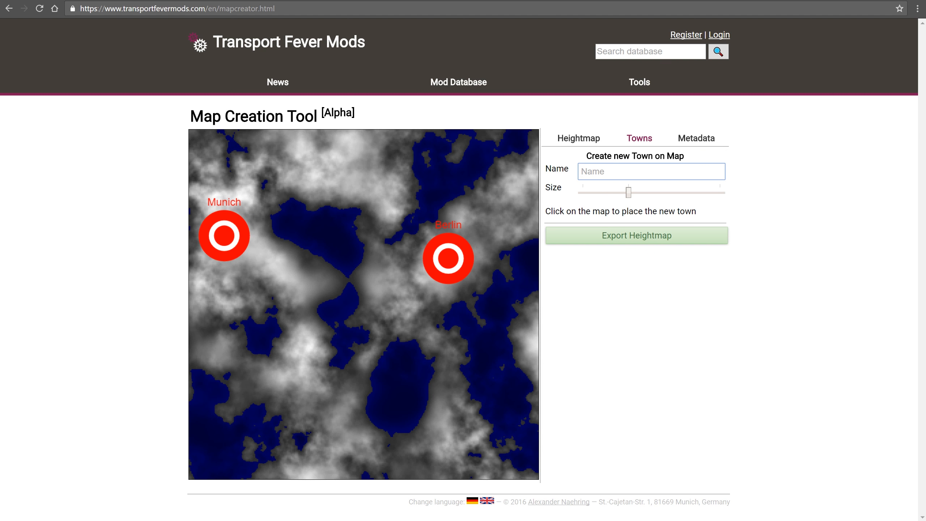
pyautogui.write('Krefeld')
pyautogui.click(305, 375)
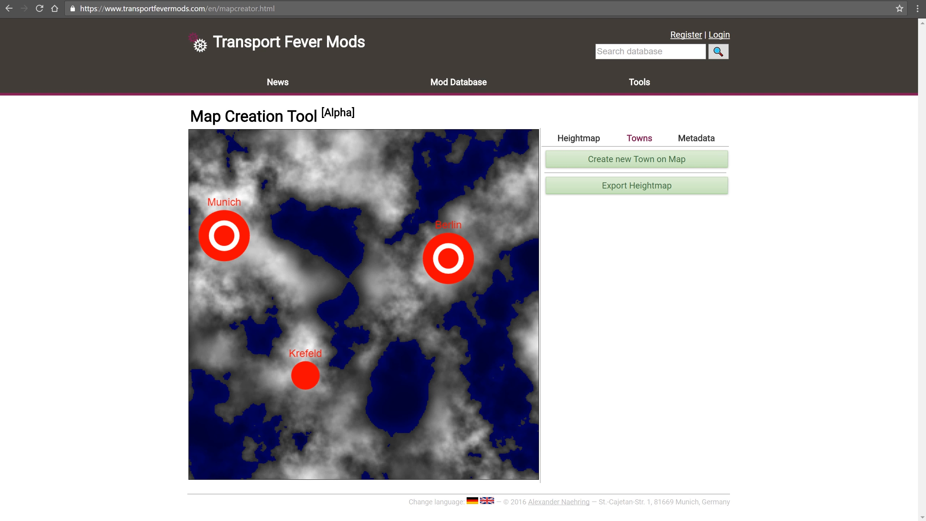
# Create a town named Town at the smallest size near the map's northern edge
pyautogui.click(637, 161)
pyautogui.moveTo(629, 192); pyautogui.dragTo(583, 192)
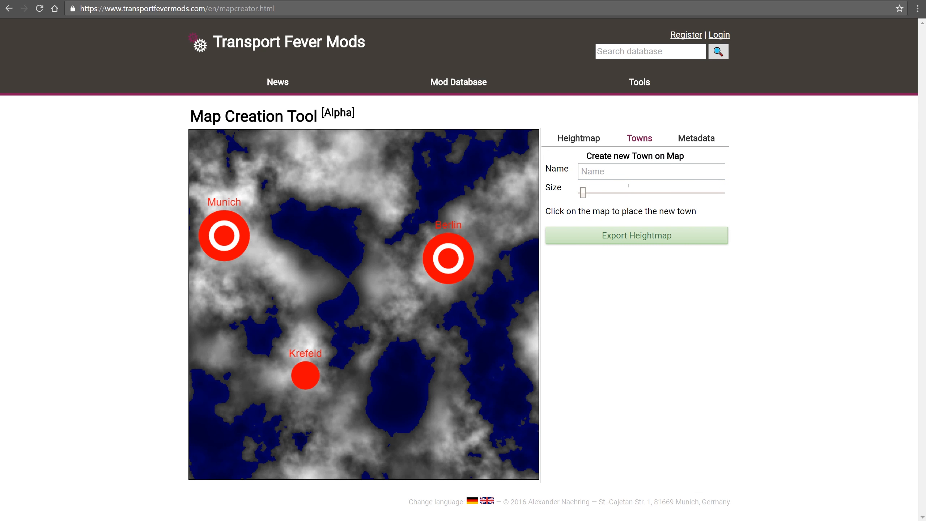
pyautogui.click(605, 171)
pyautogui.write('H')
pyautogui.press('BackSpace')
pyautogui.write('Town')
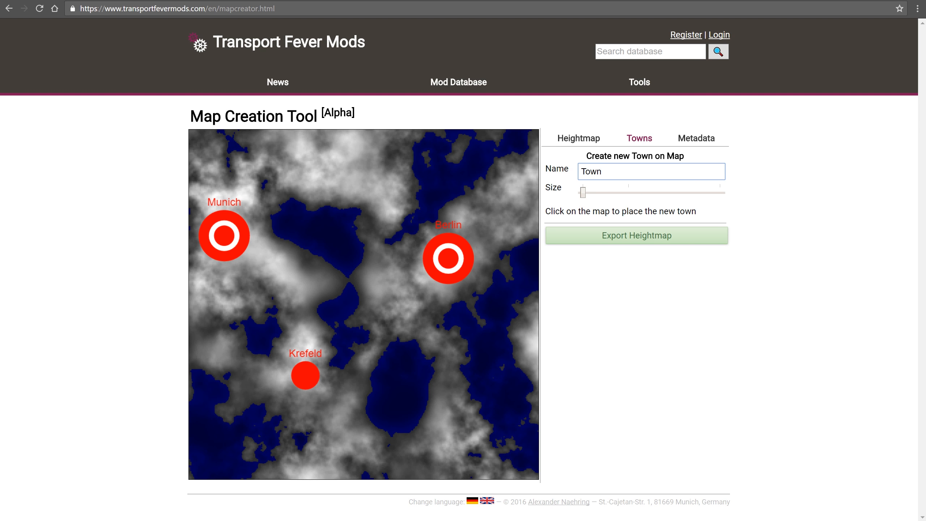
pyautogui.click(340, 164)
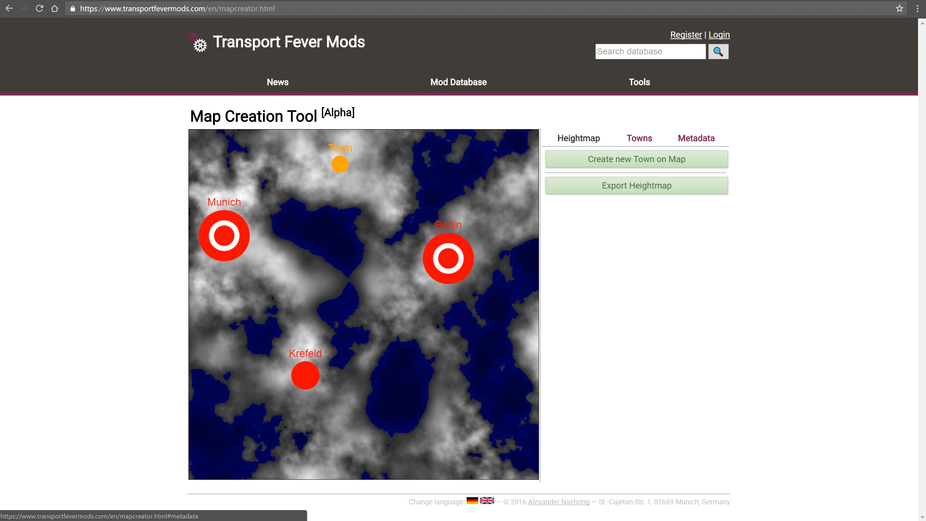
# Fill in the map's metadata with the description Test and the author's name
pyautogui.click(697, 138)
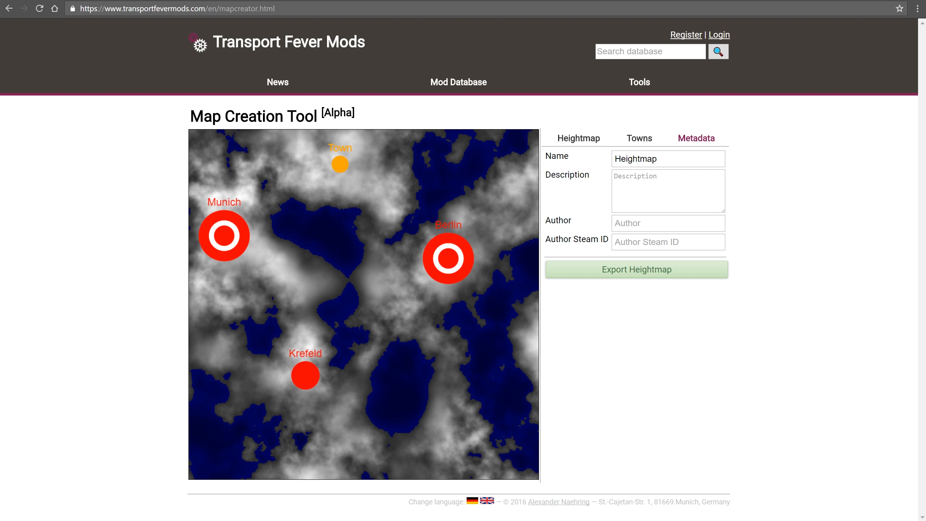
pyautogui.click(669, 190)
pyautogui.write('Test')
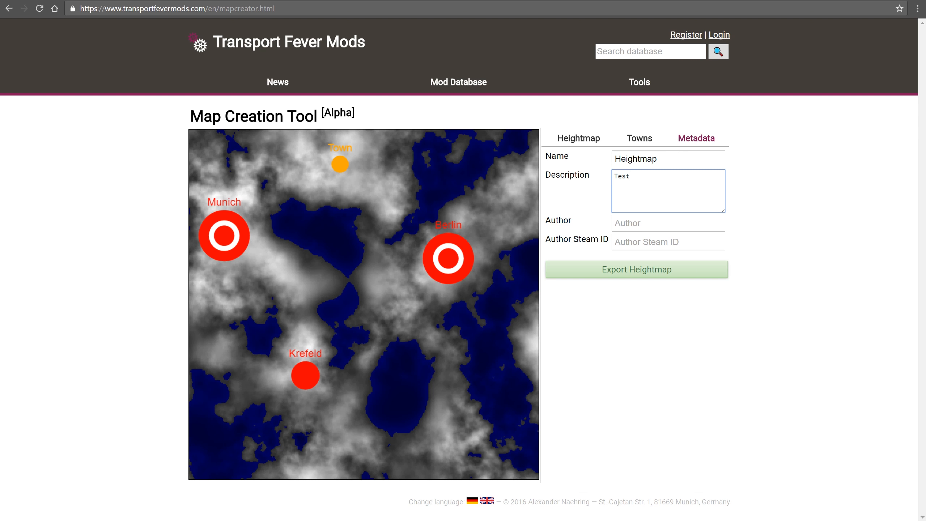
pyautogui.click(669, 223)
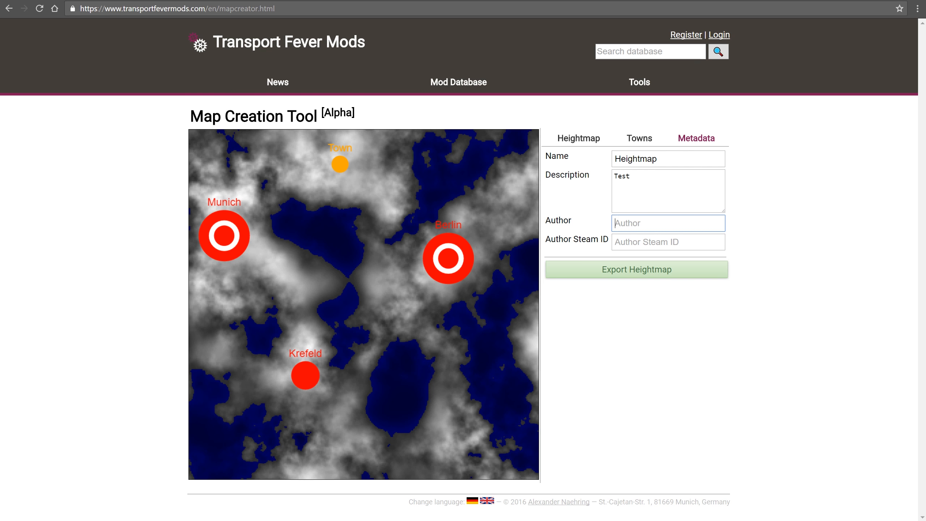
pyautogui.write('Xaos')
pyautogui.press('Left')
pyautogui.press('Left')
pyautogui.write('n')
pyautogui.click(656, 194)
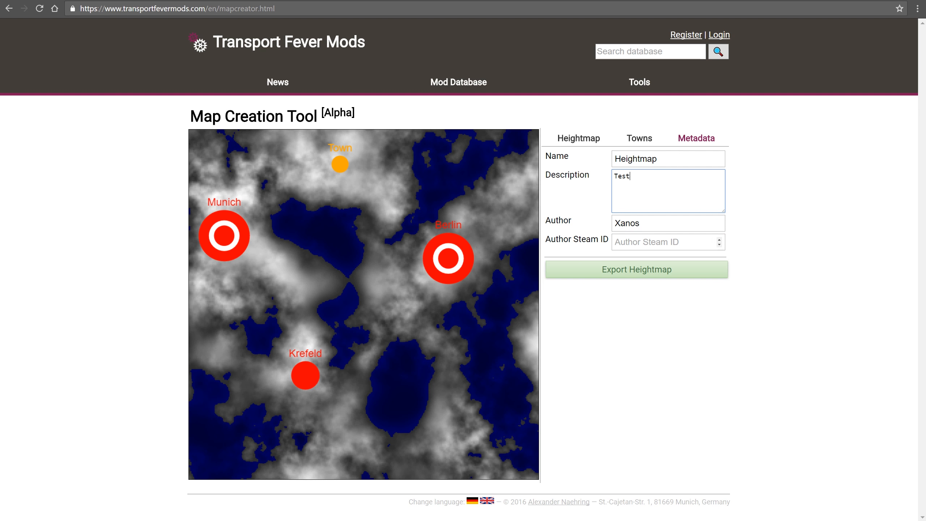
# Export the heightmap to the desktop as Heightmap.zip and open the downloaded archive
pyautogui.click(637, 269)
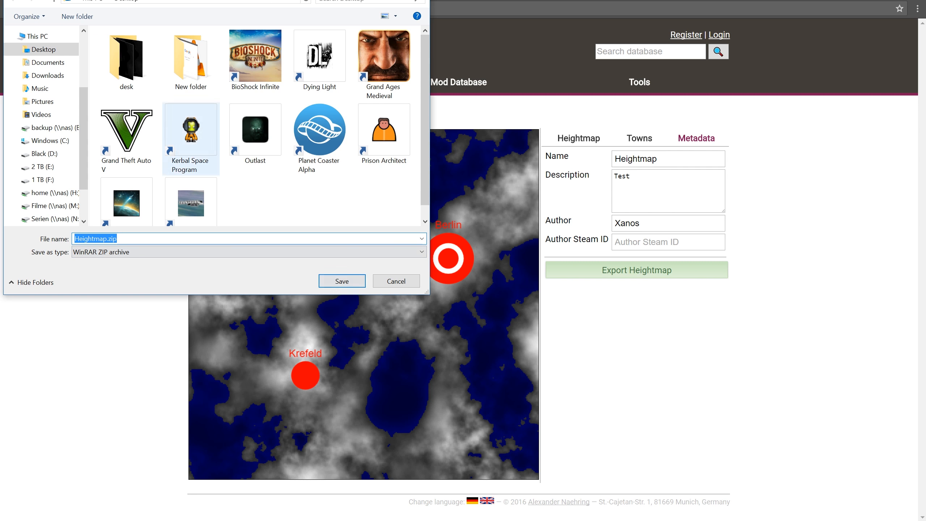
pyautogui.press('Return')
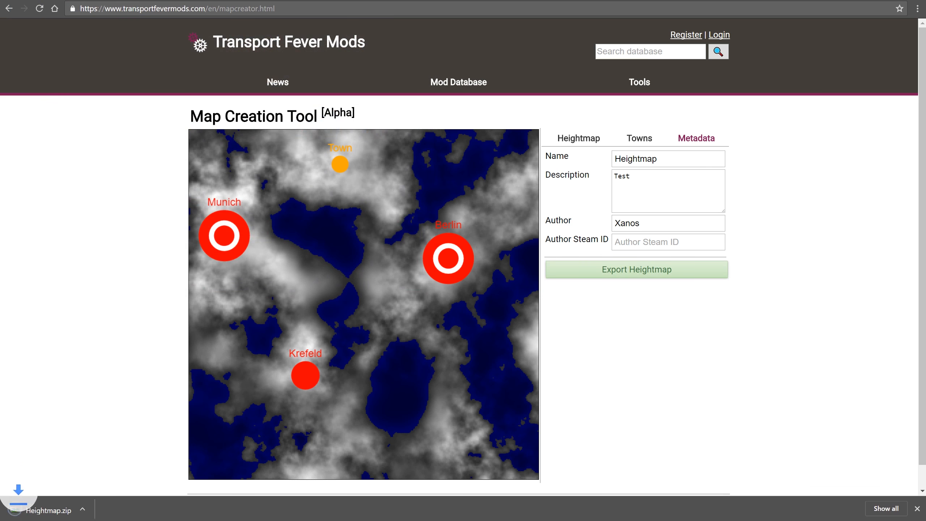
pyautogui.click(55, 510)
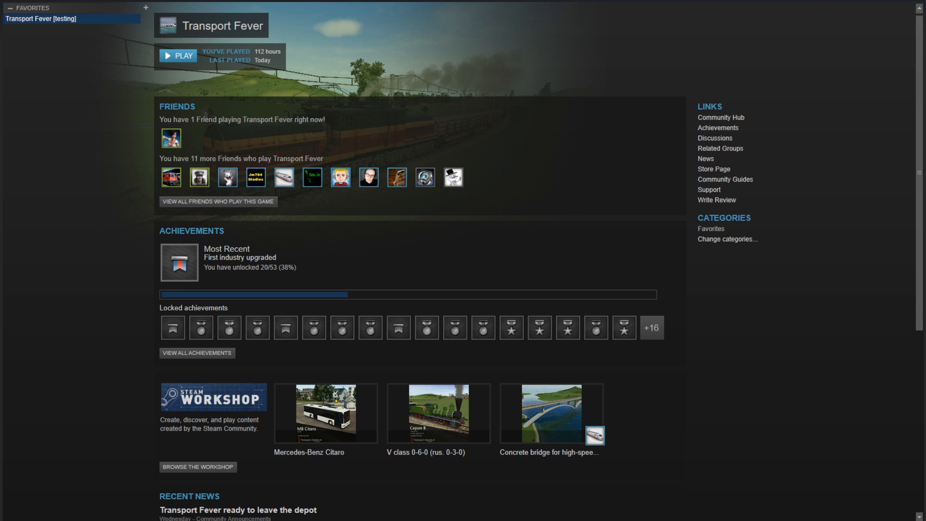
pyautogui.rightClick(28, 18)
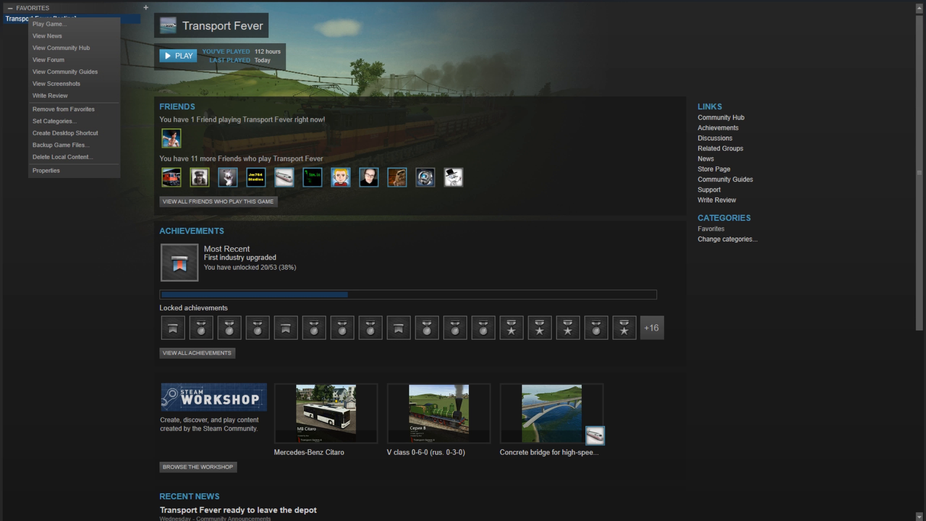
pyautogui.click(46, 171)
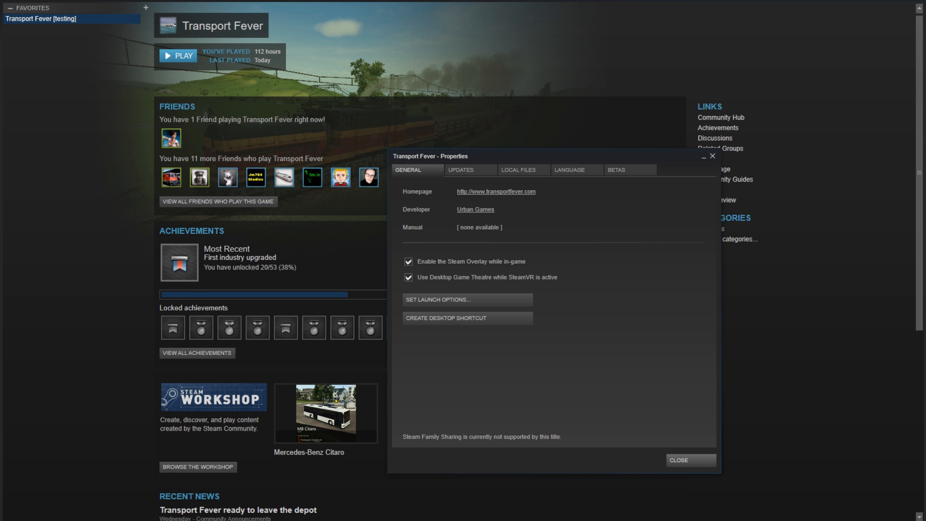
pyautogui.click(713, 156)
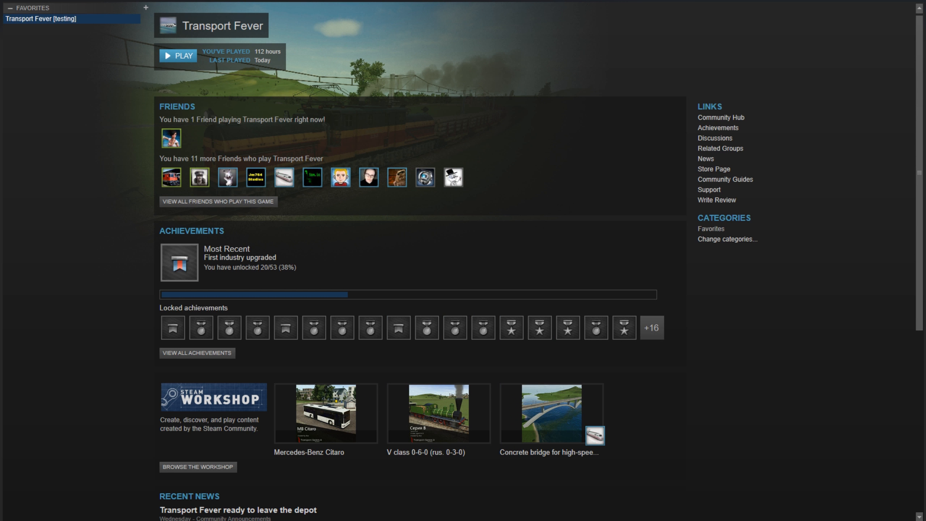
# Open Transport Fever's local files folder from the game's properties in Steam
pyautogui.rightClick(40, 18)
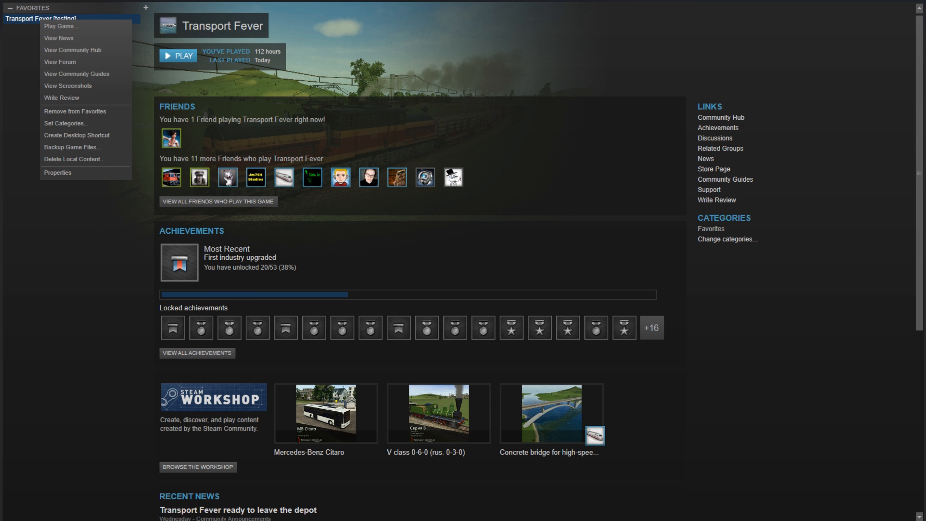
pyautogui.click(58, 173)
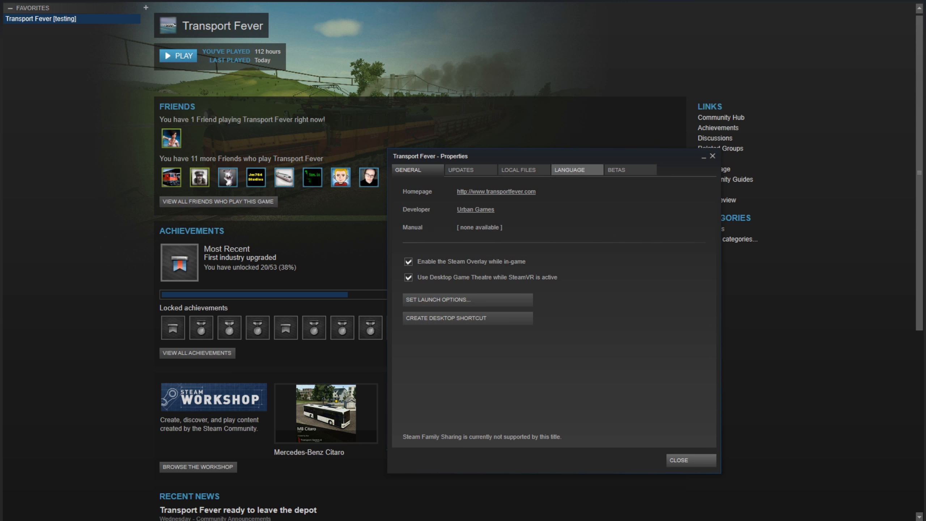
pyautogui.click(525, 170)
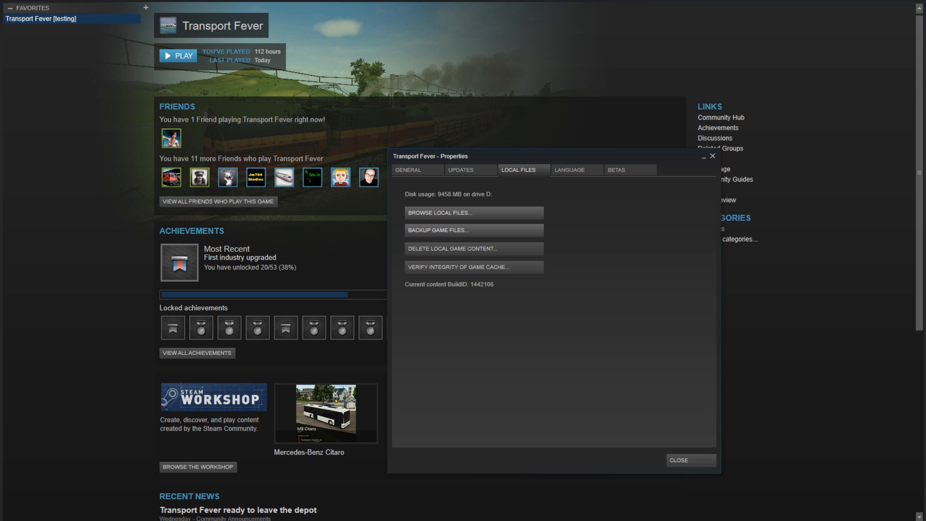
pyautogui.click(474, 213)
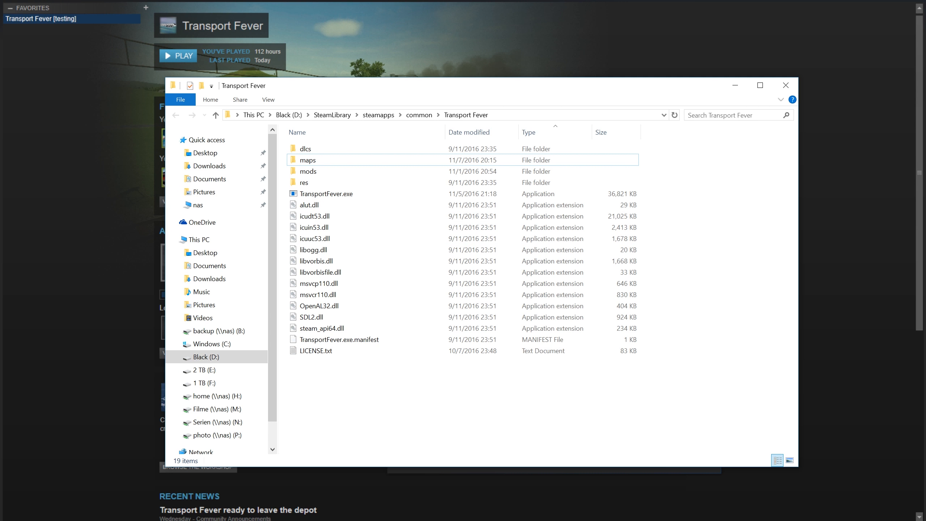
# Extract the maps folder from Heightmap.zip into the Transport Fever game folder, and close the folder, archive and game properties windows
pyautogui.hotkey('alt', 'Tab')
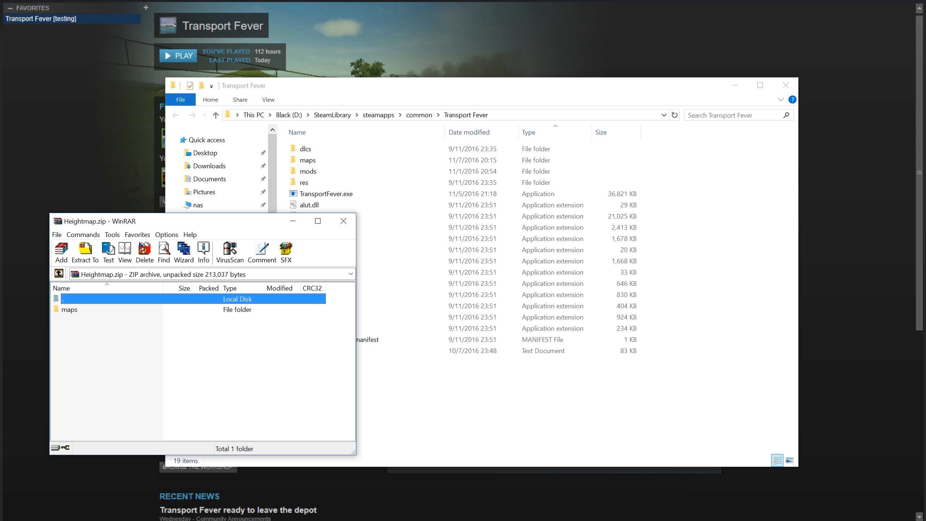
pyautogui.click(69, 310)
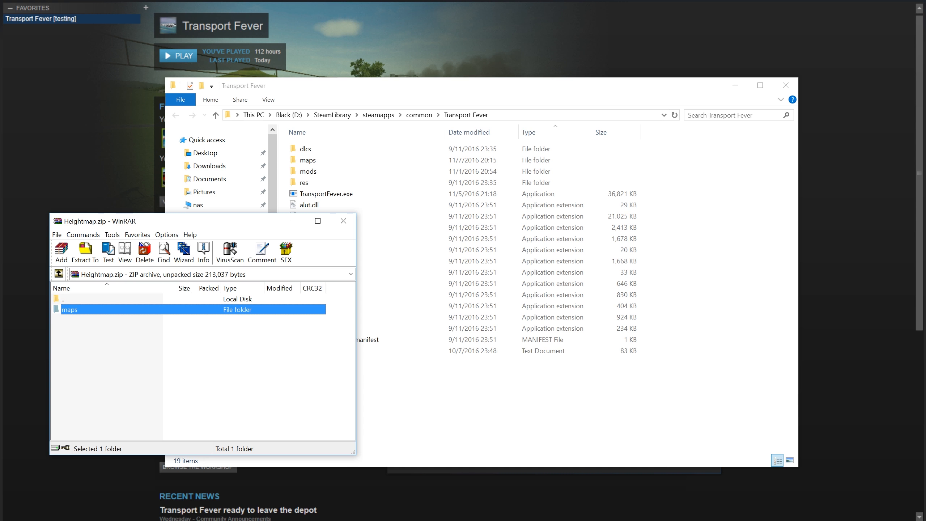
pyautogui.moveTo(69, 309); pyautogui.dragTo(474, 398)
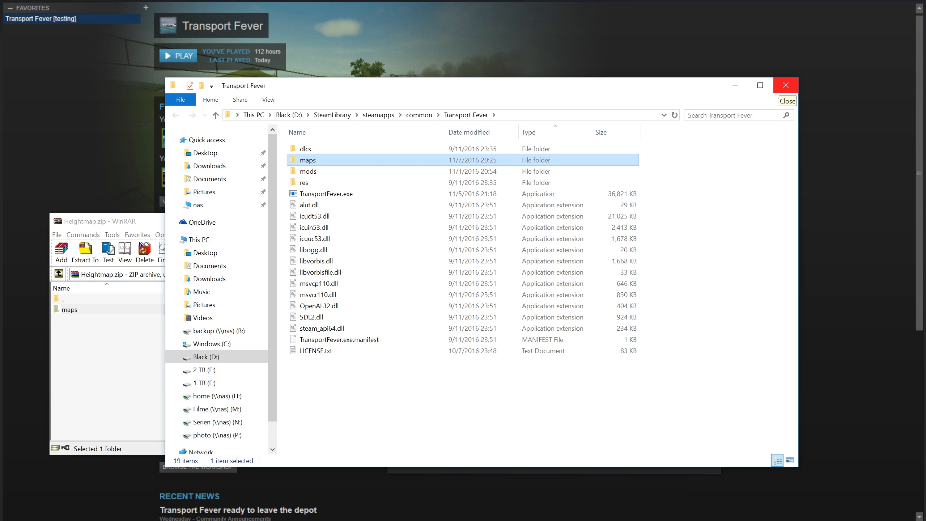
pyautogui.click(786, 85)
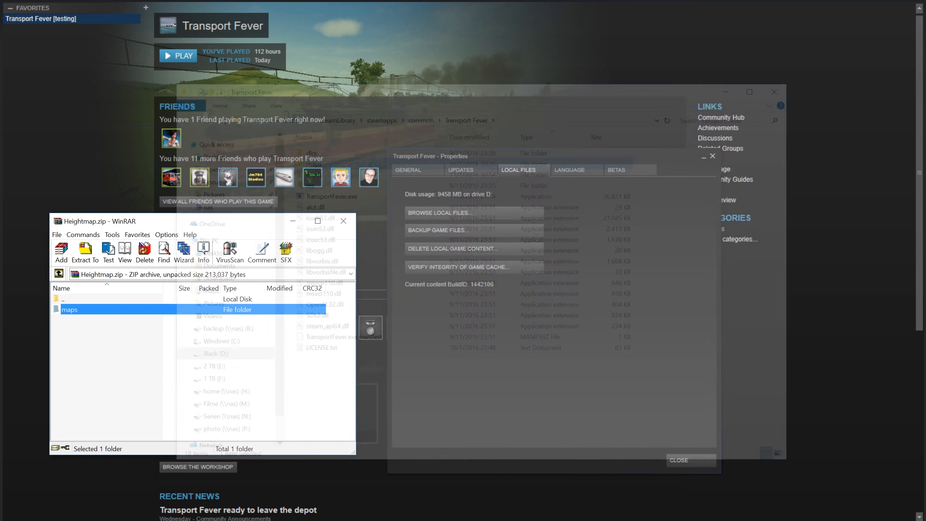
pyautogui.click(343, 221)
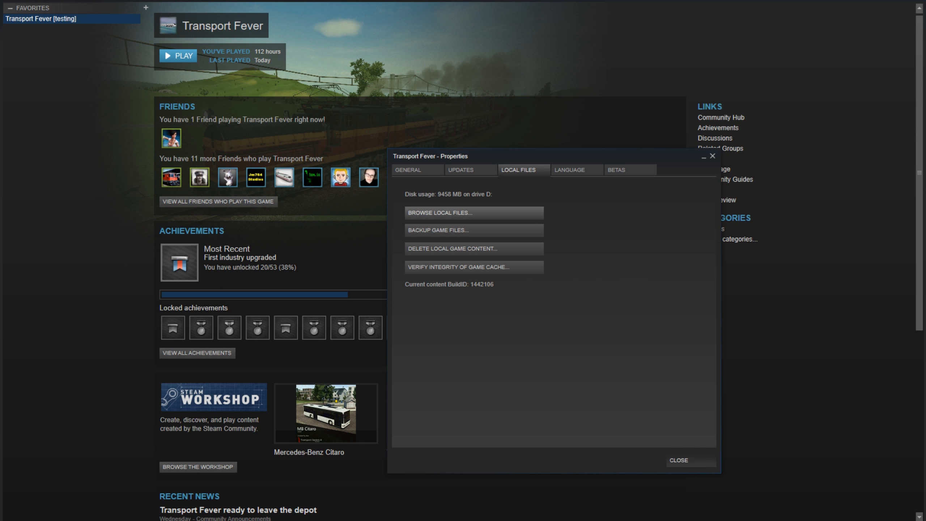
pyautogui.click(692, 460)
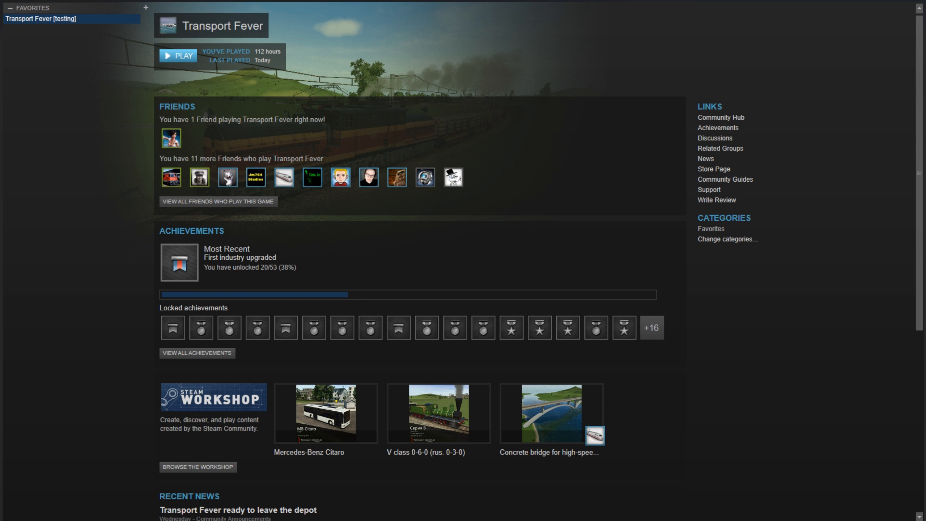